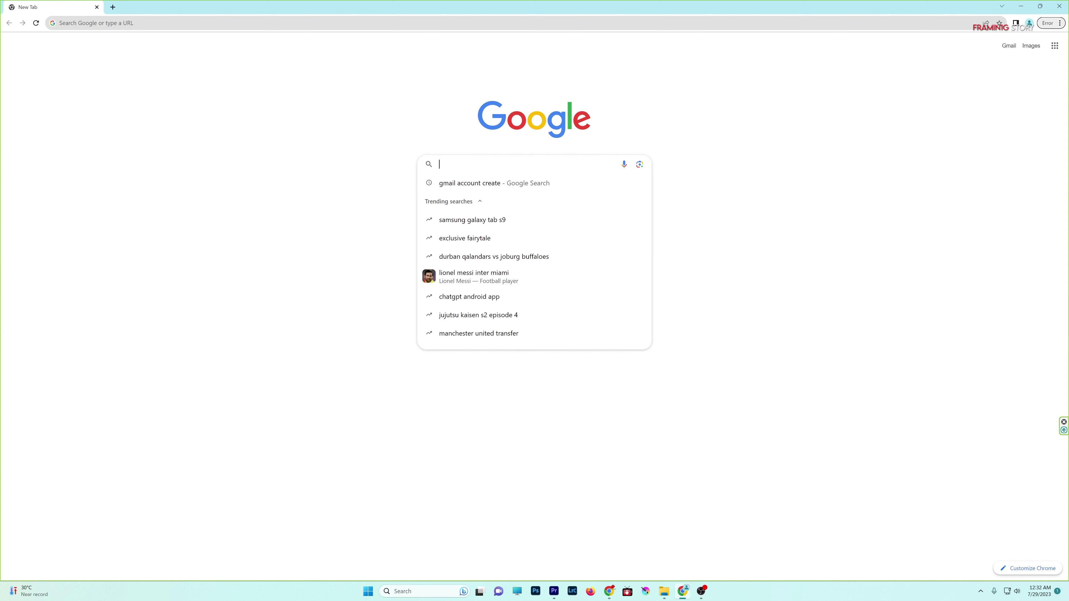
# Search Google for 'gmail', open the Create a Gmail account help article, then the sign-up form
pyautogui.write('gmail')
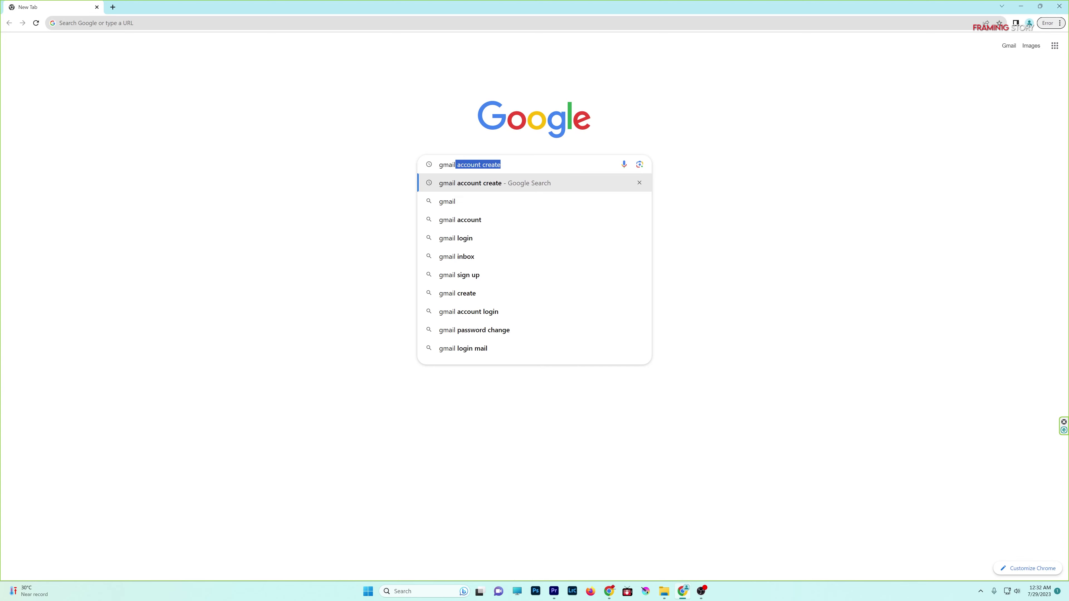
pyautogui.press('Return')
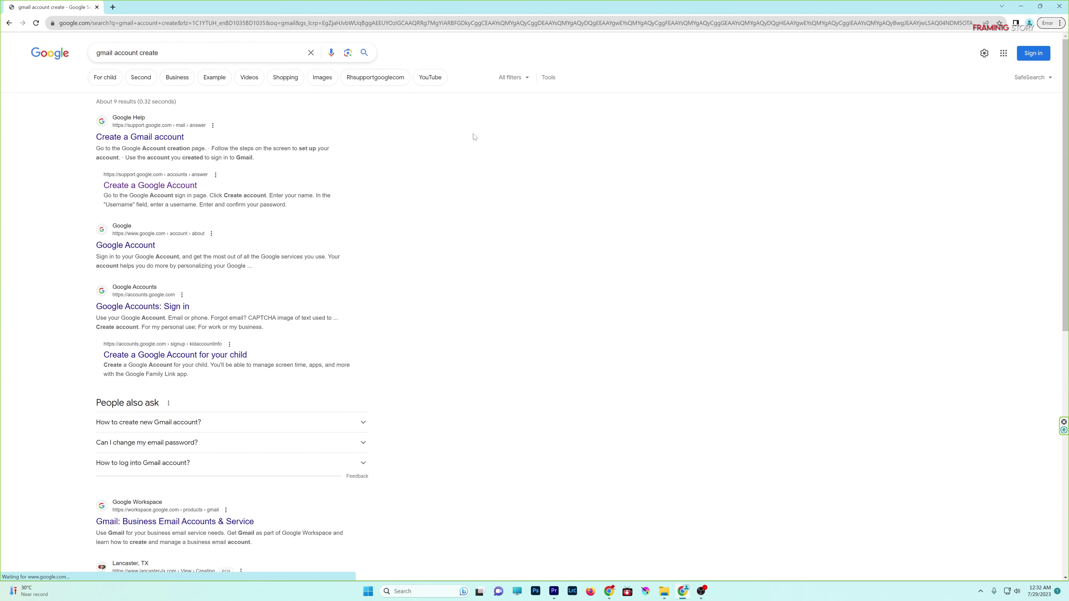
pyautogui.click(143, 138)
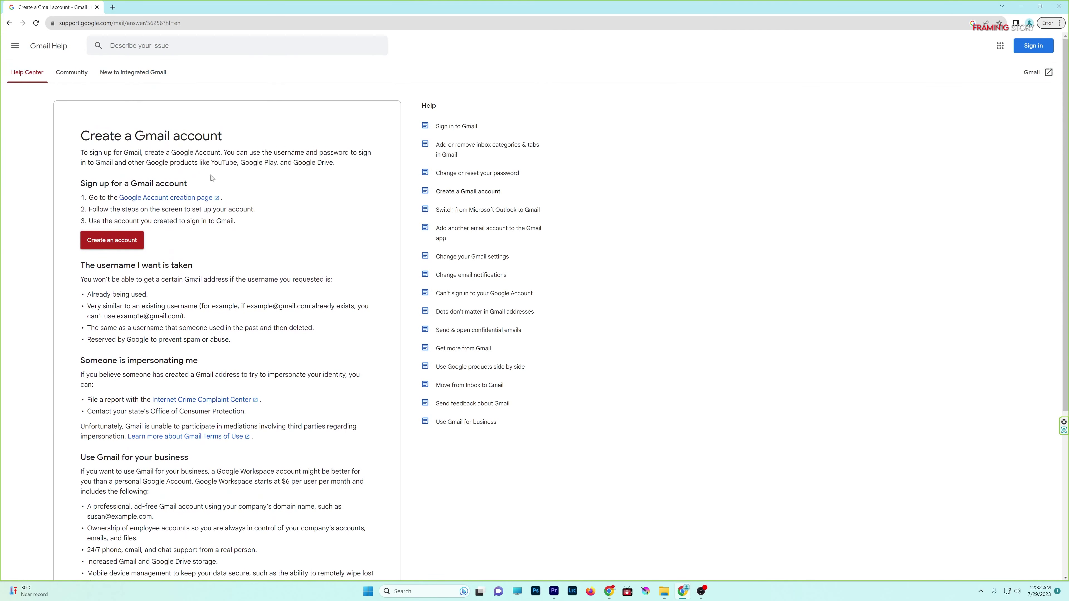
pyautogui.click(119, 246)
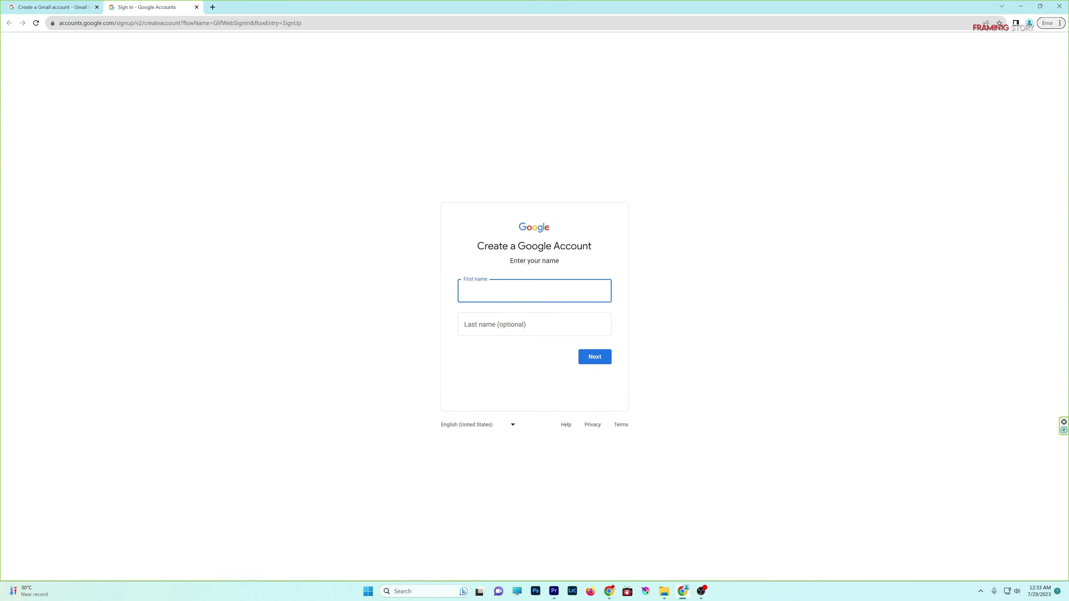
# Enter the account holder's first and last name on the sign-up form and continue
pyautogui.click(534, 290)
pyautogui.press('Tab')
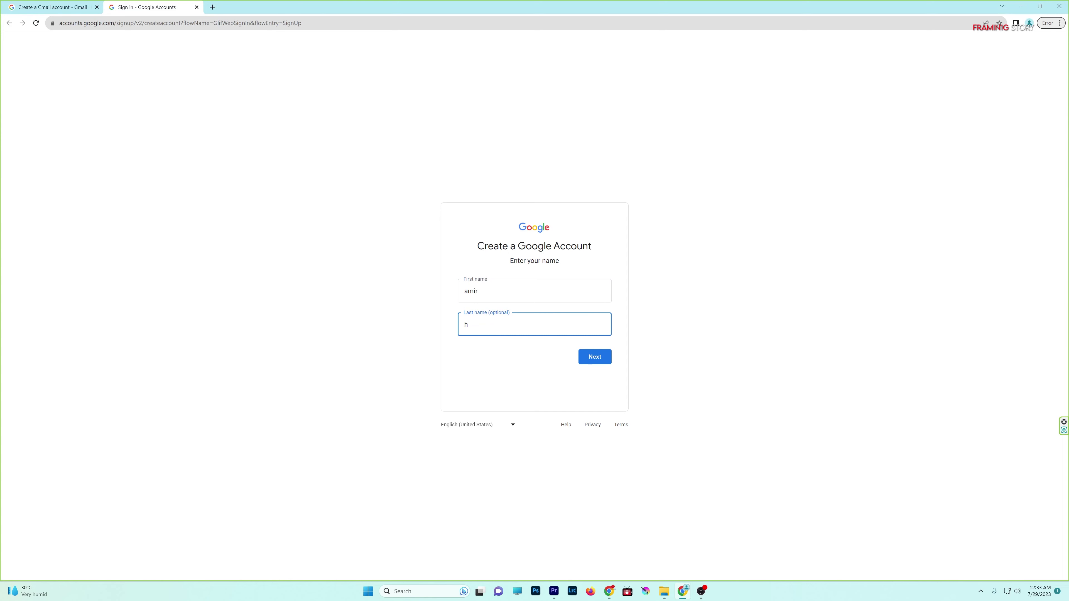
pyautogui.click(593, 359)
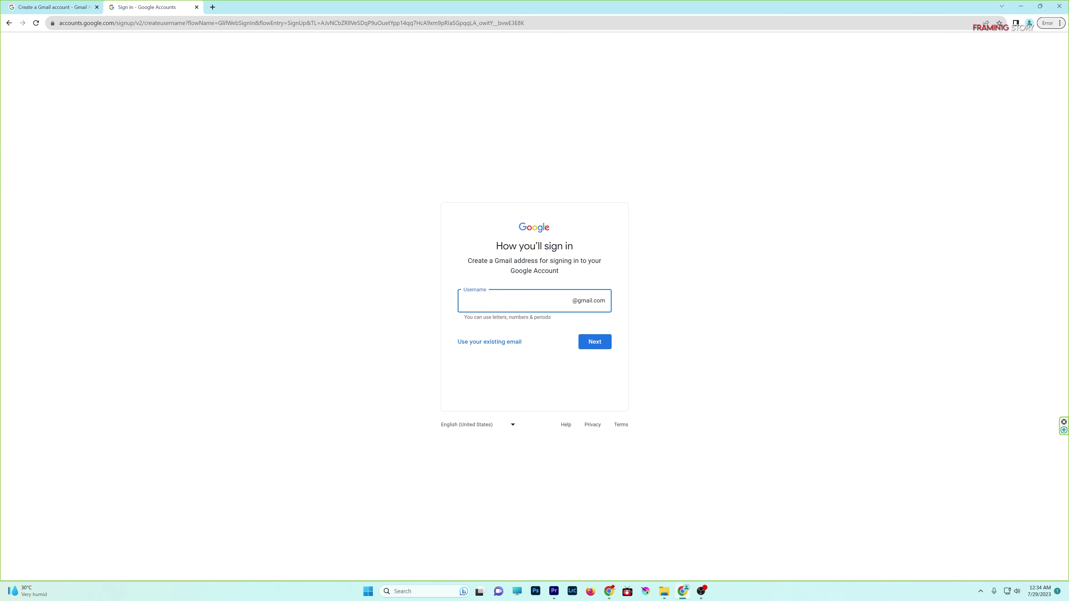
# Choose a Gmail username, replacing its year ending with 'digialmarketing' after the first was taken
pyautogui.click(551, 341)
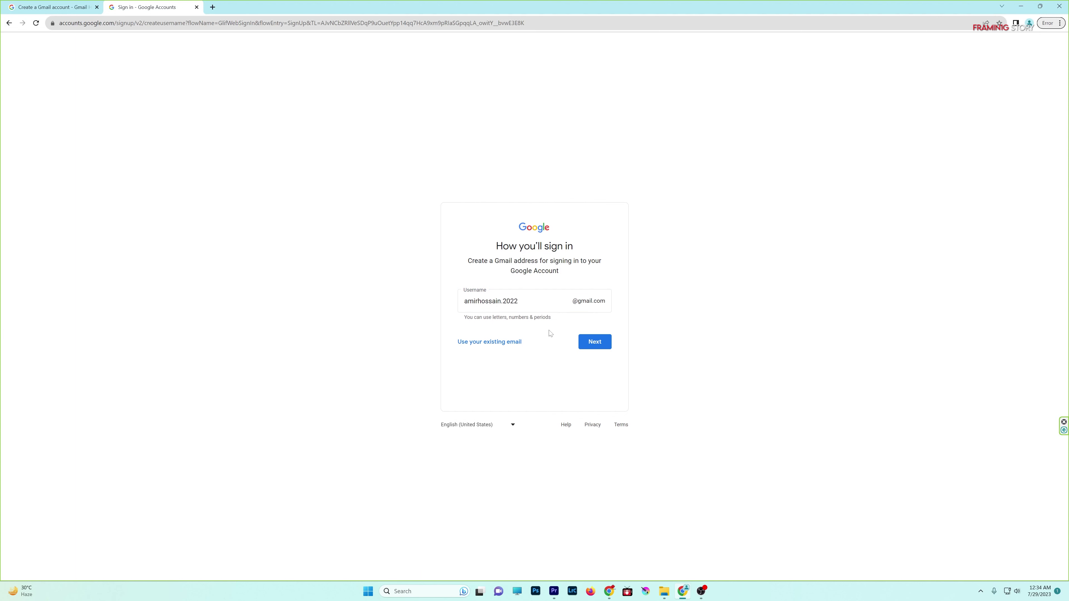
pyautogui.click(597, 345)
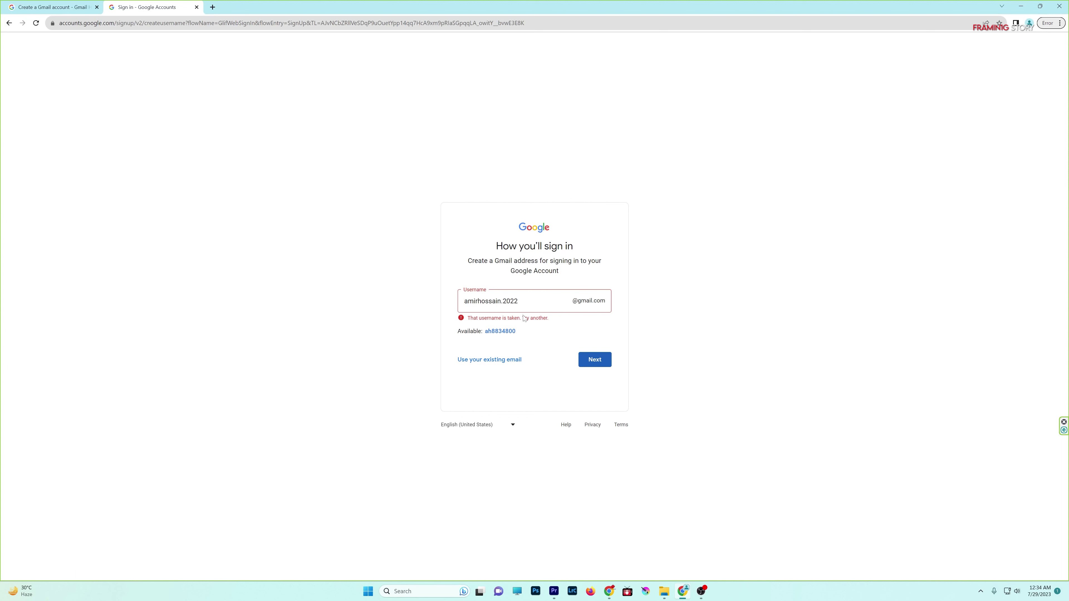
pyautogui.click(519, 300)
pyautogui.hotkey('ctrl', 'shift', 'Left')
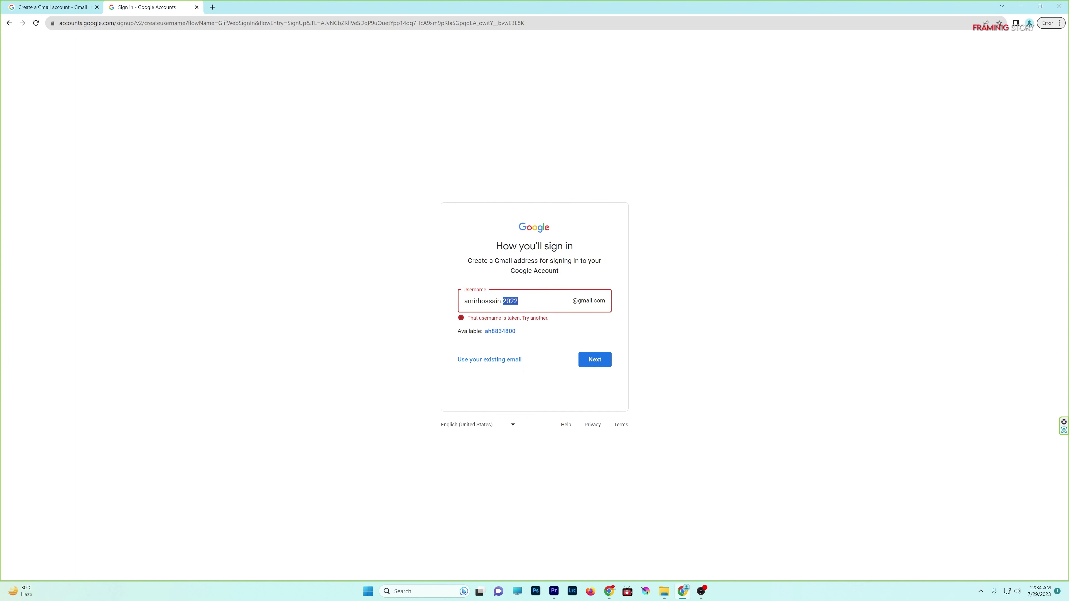
pyautogui.click(694, 318)
pyautogui.click(594, 361)
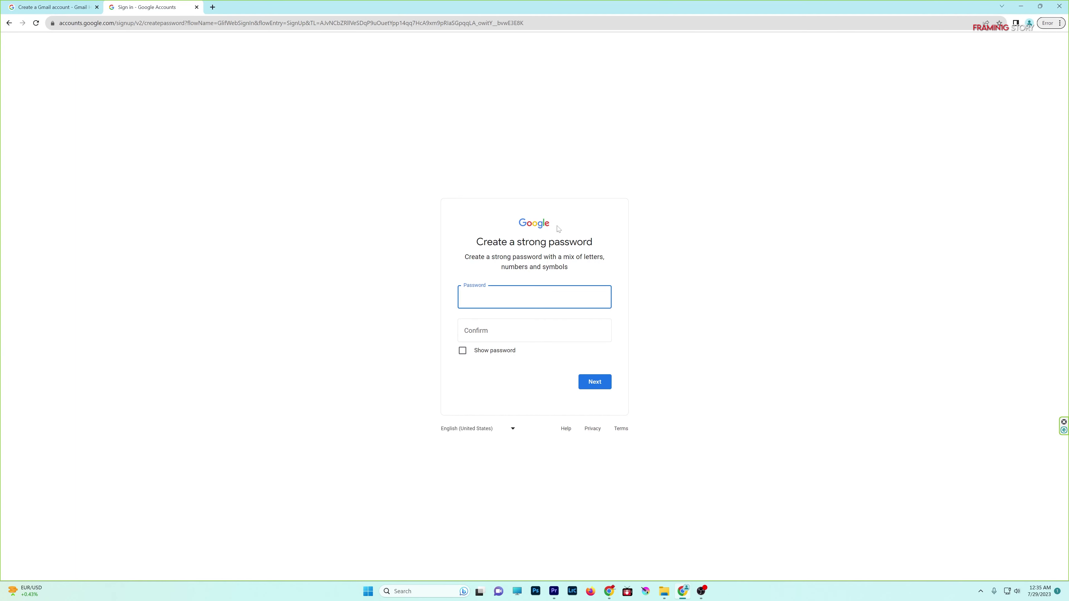
# Return to the password step, then enter and confirm the new account password
pyautogui.click(9, 23)
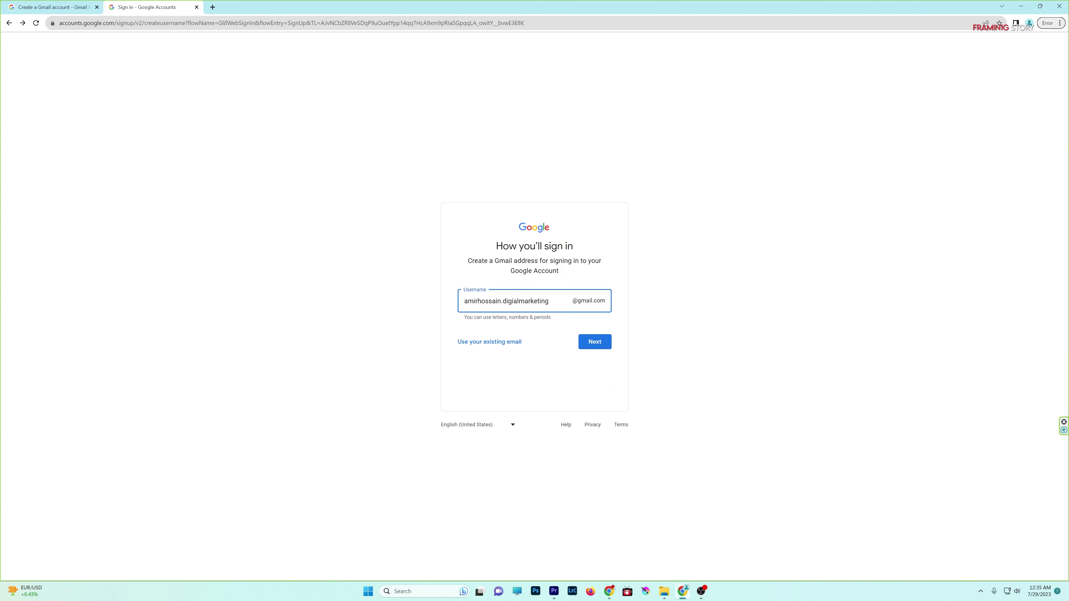
pyautogui.press('Return')
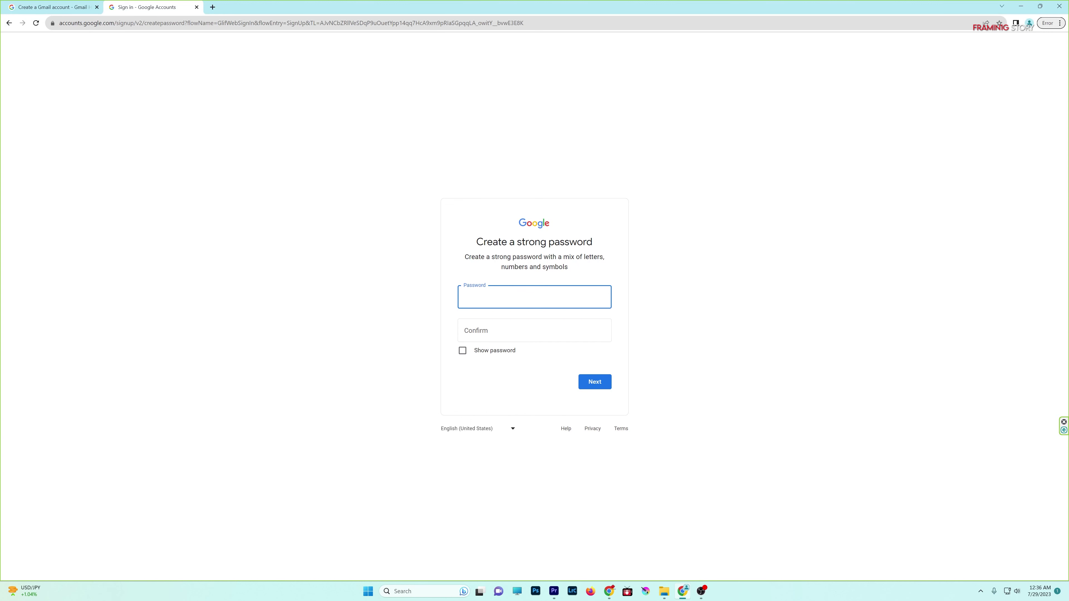
pyautogui.write('•••••••••••')
pyautogui.press('Tab')
pyautogui.write('•••••••••••')
pyautogui.click(600, 385)
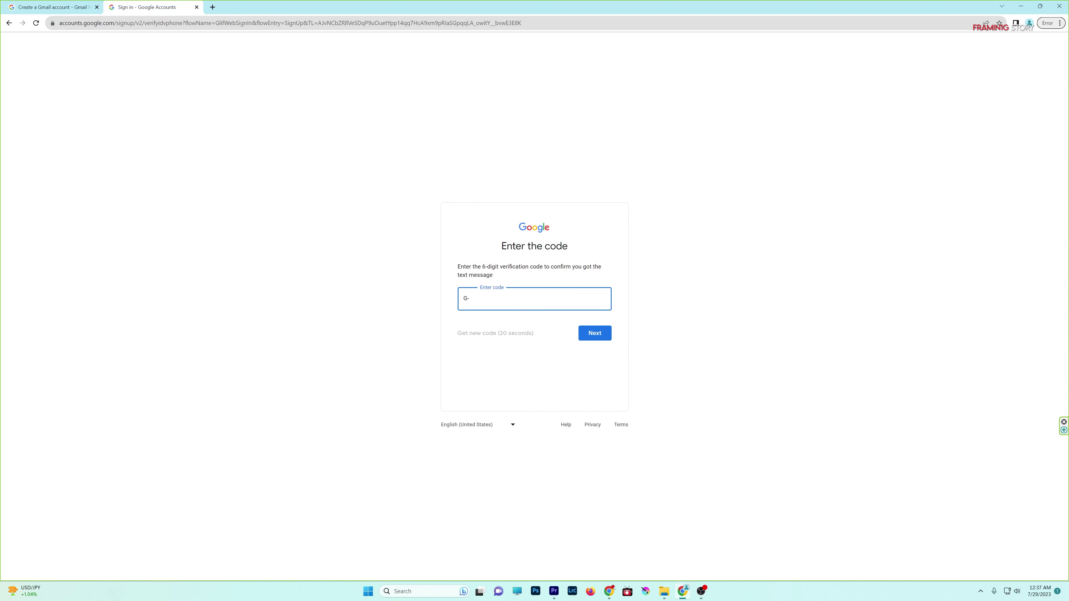
# Enter the texted 6-digit verification code, then submit a recovery email address
pyautogui.click(598, 335)
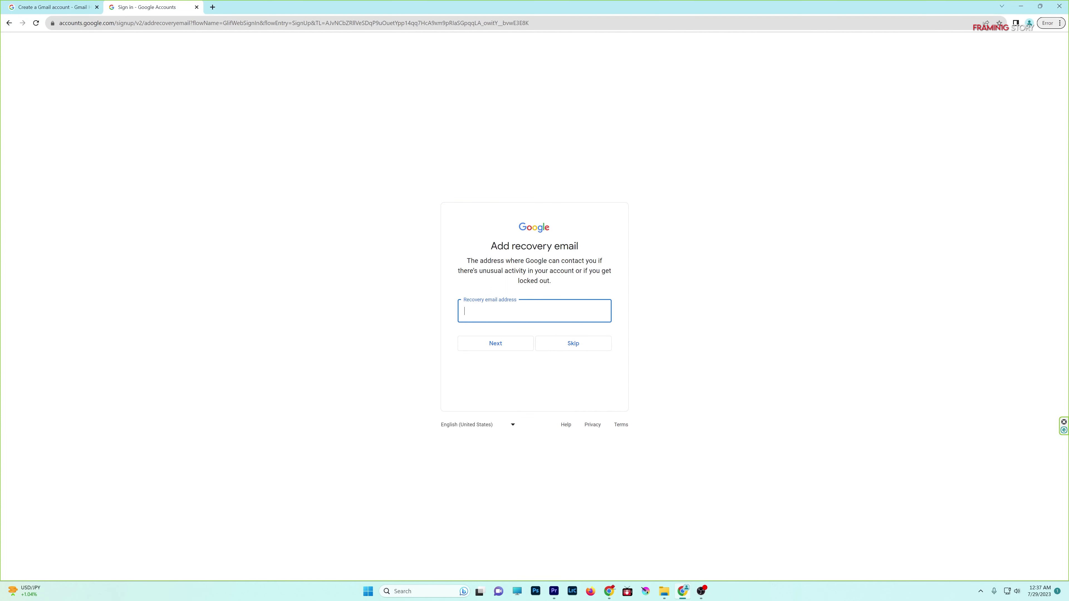
pyautogui.click(512, 345)
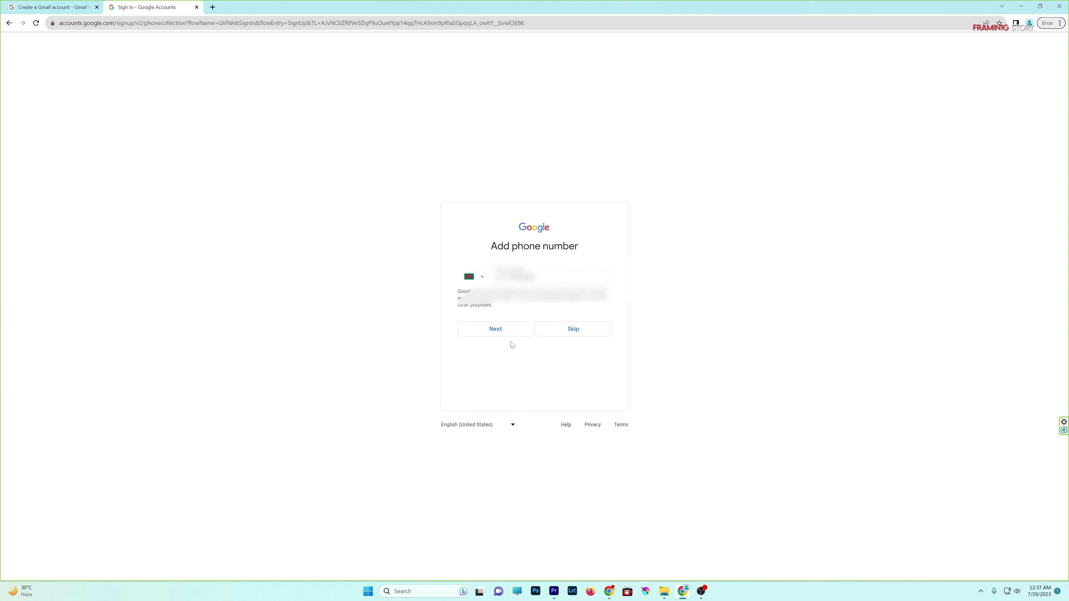
# Skip the phone number, accept the offered option, confirm account details, and agree to Privacy and Terms
pyautogui.click(512, 331)
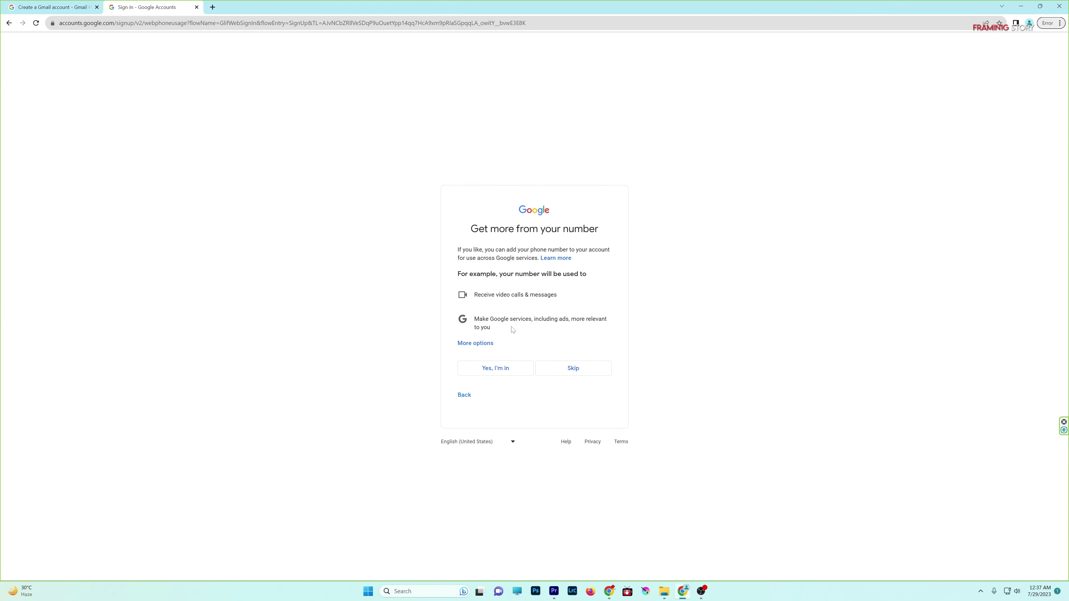
pyautogui.click(502, 370)
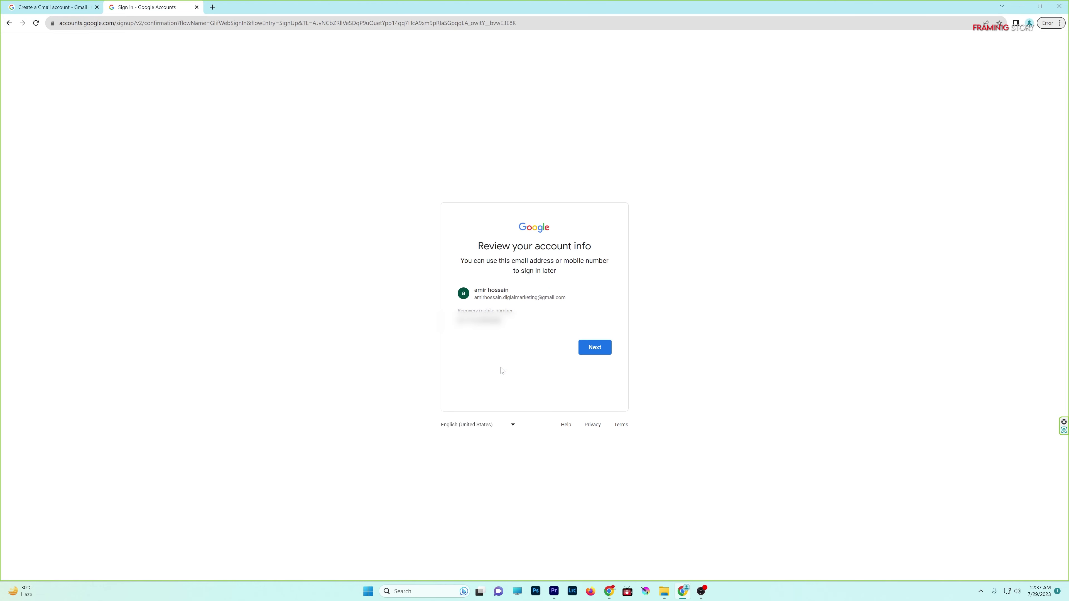
pyautogui.click(594, 347)
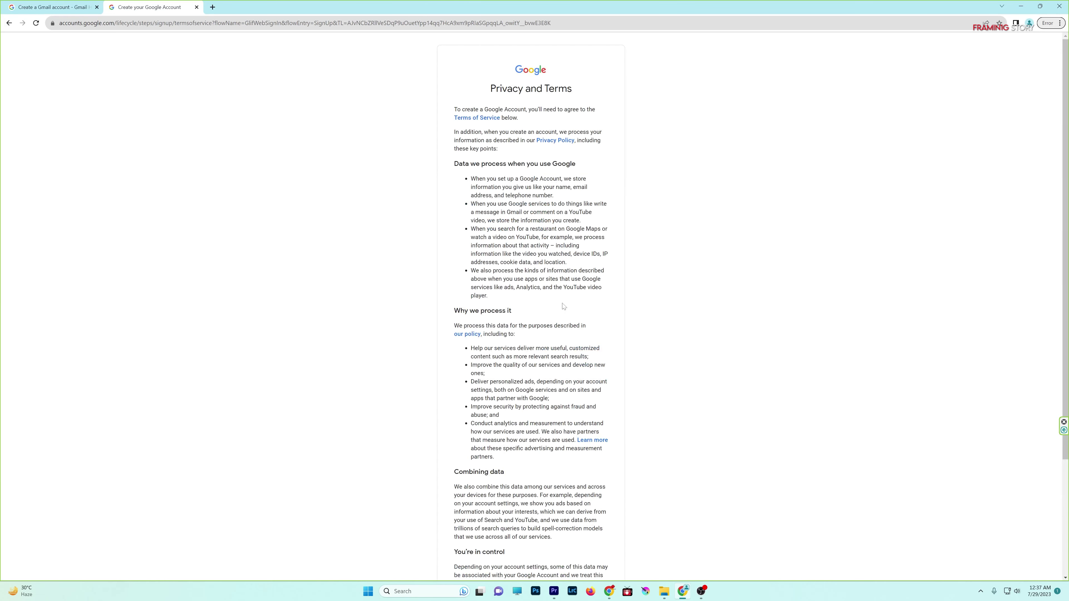
pyautogui.scroll(-3, 564, 300)
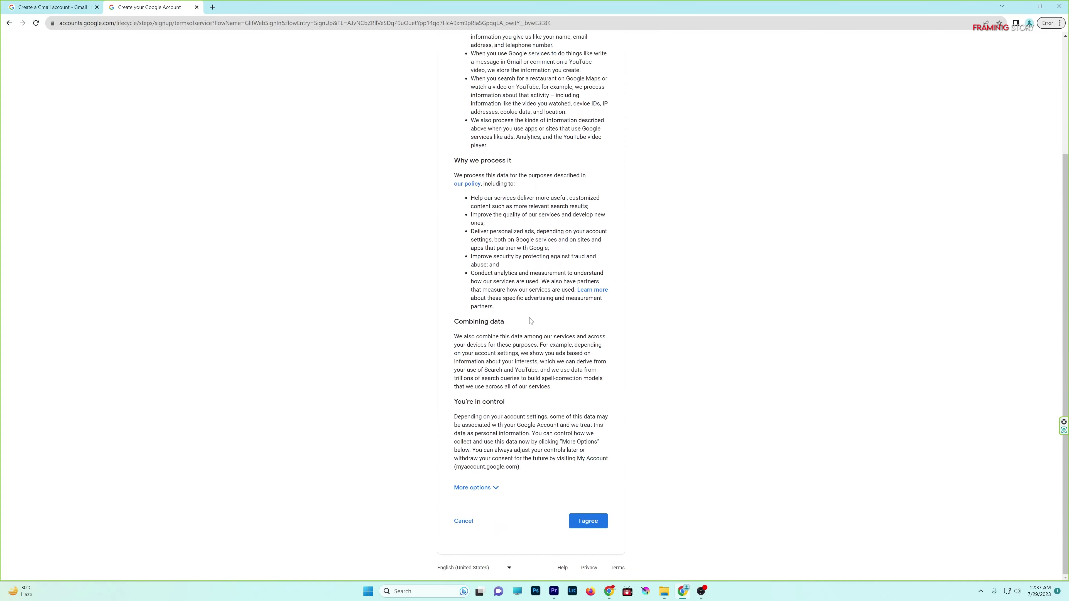
pyautogui.scroll(3, 531, 295)
pyautogui.scroll(-3, 530, 295)
pyautogui.click(592, 526)
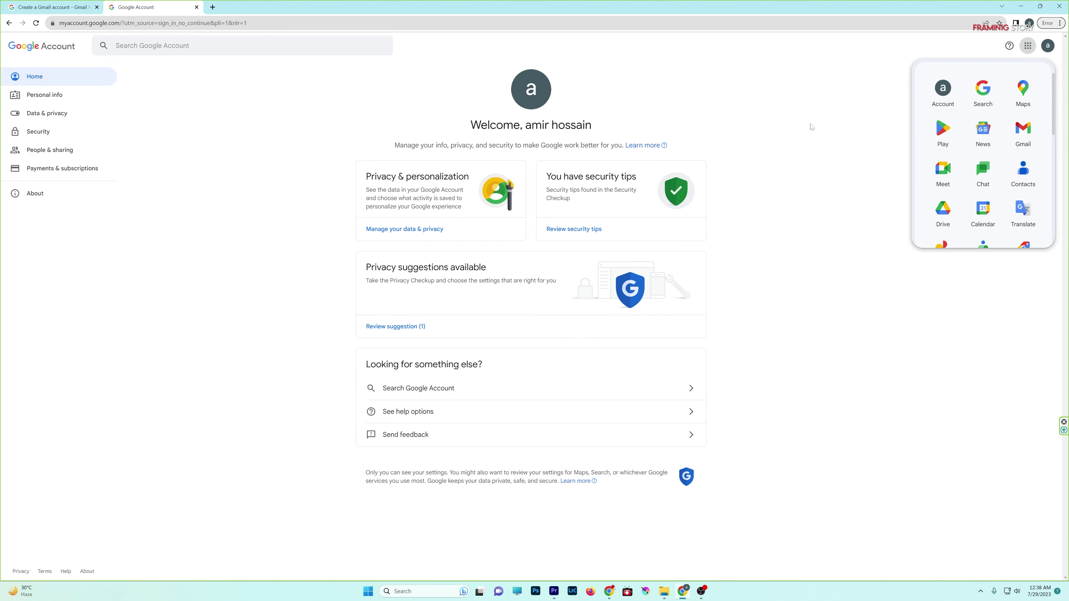
# Scroll through the new account's Google Account welcome page and its list of apps
pyautogui.scroll(-3, 956, 110)
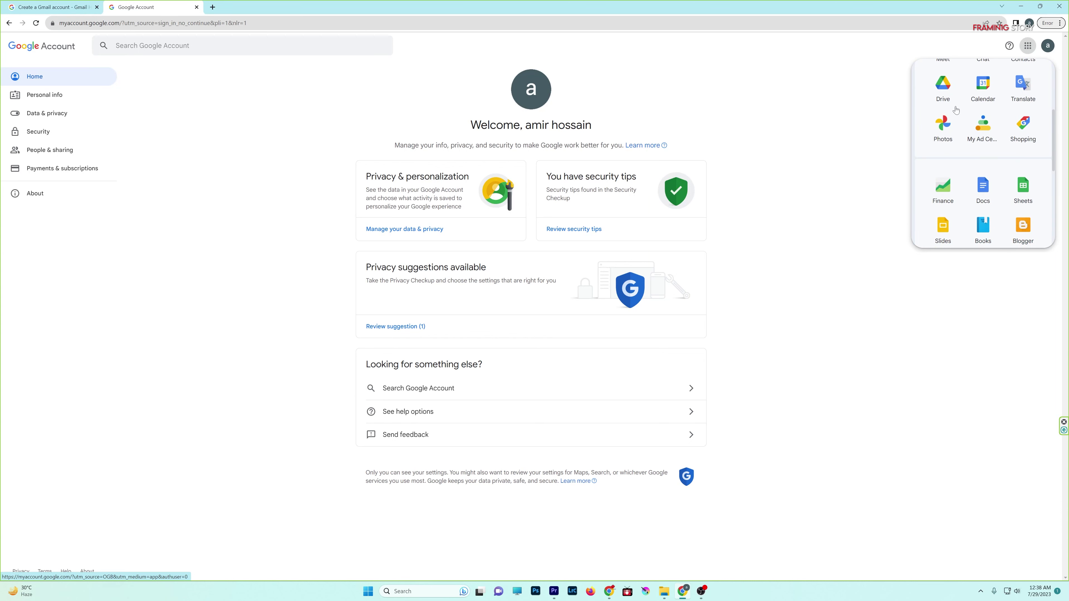
pyautogui.scroll(-4, 956, 110)
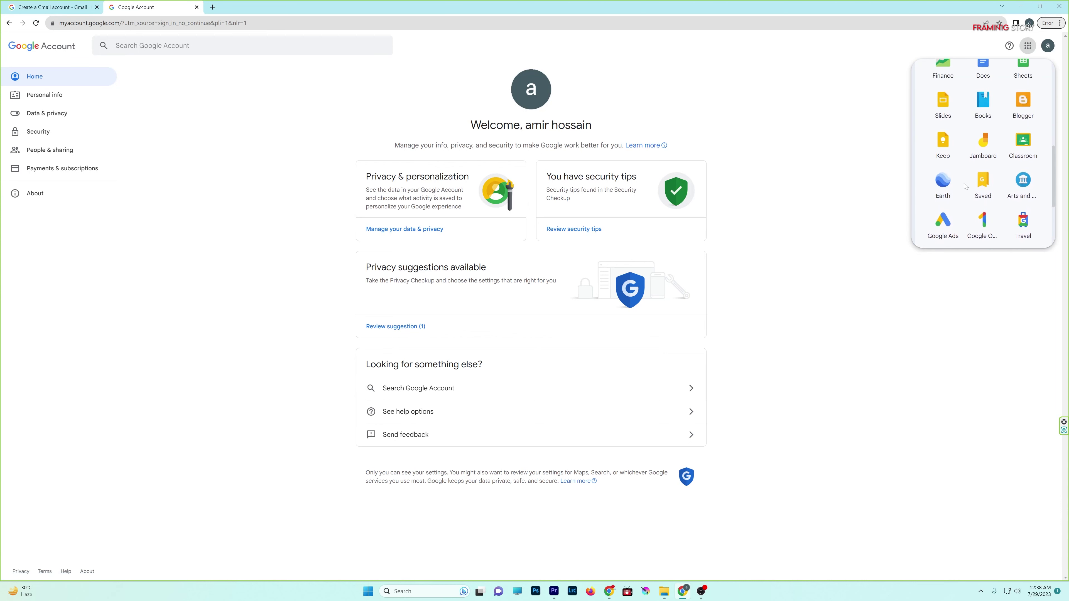
pyautogui.scroll(7, 965, 187)
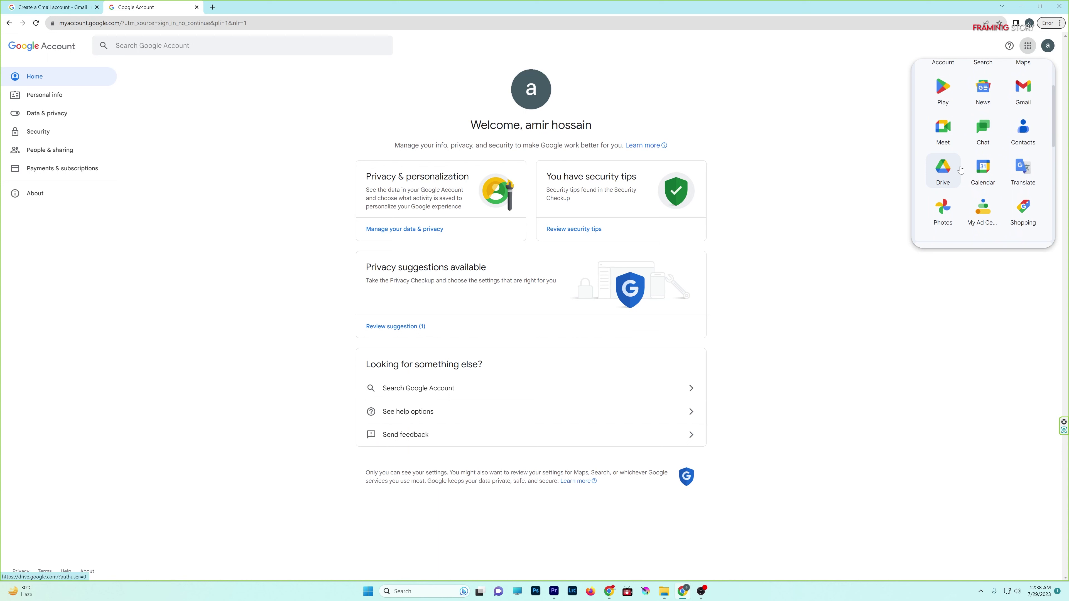
pyautogui.scroll(1, 939, 128)
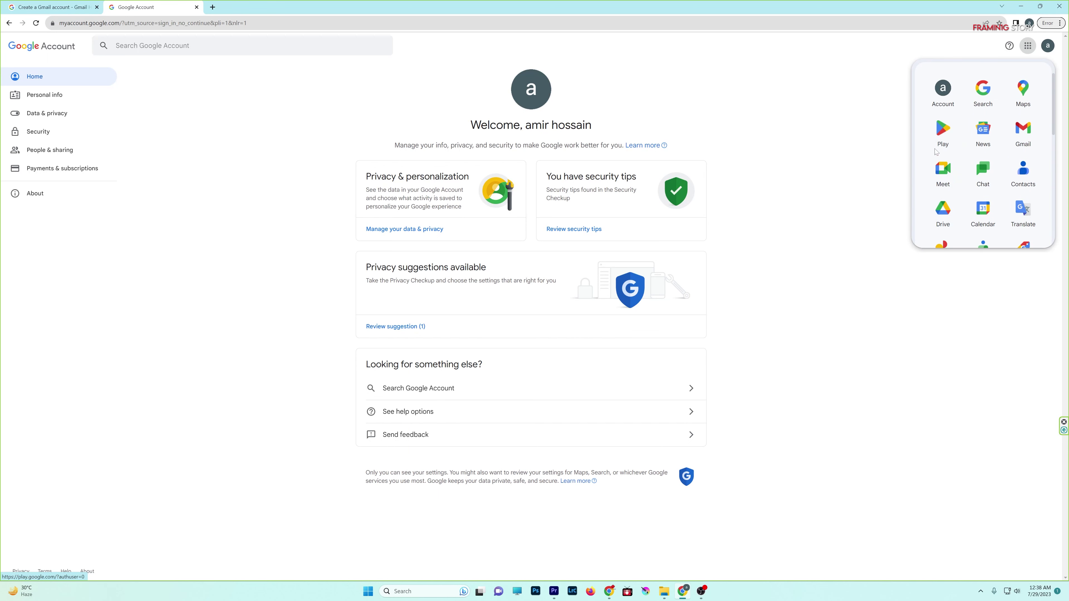
pyautogui.scroll(-1, 1014, 142)
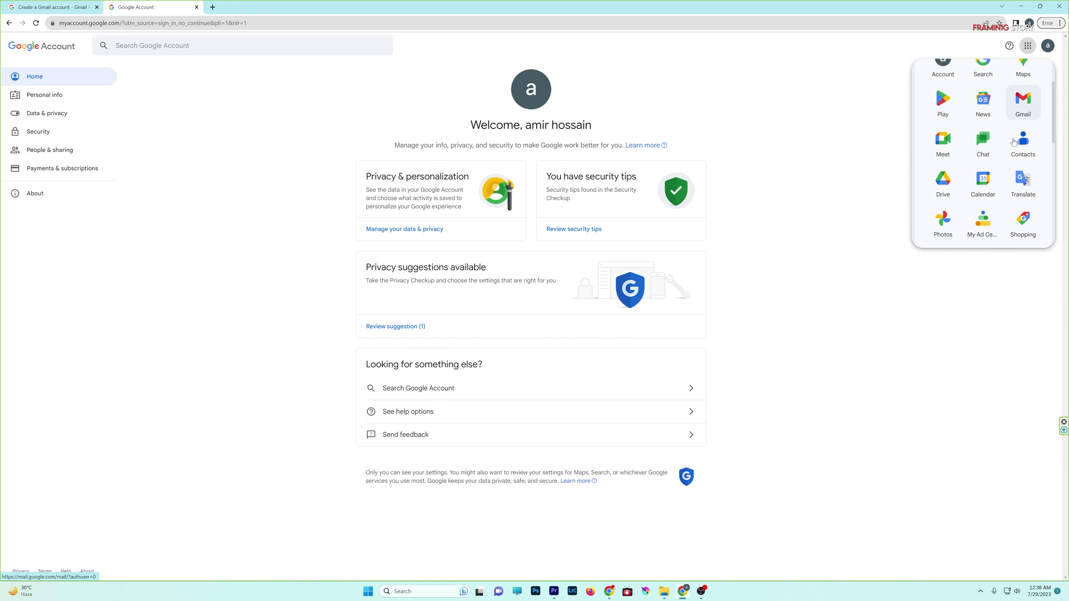
pyautogui.scroll(-2, 1010, 150)
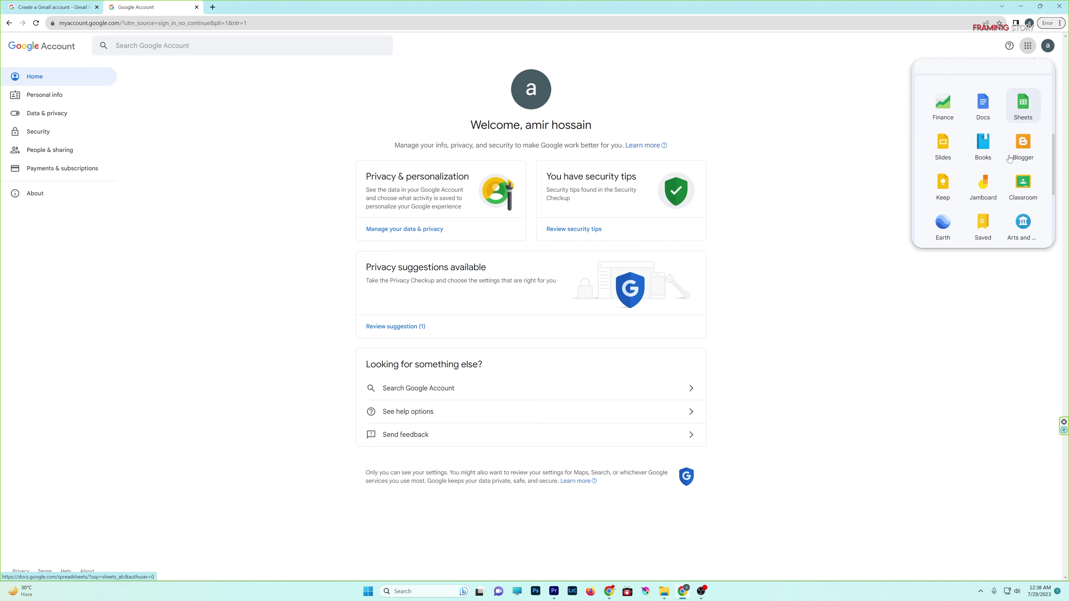
pyautogui.scroll(4, 1009, 158)
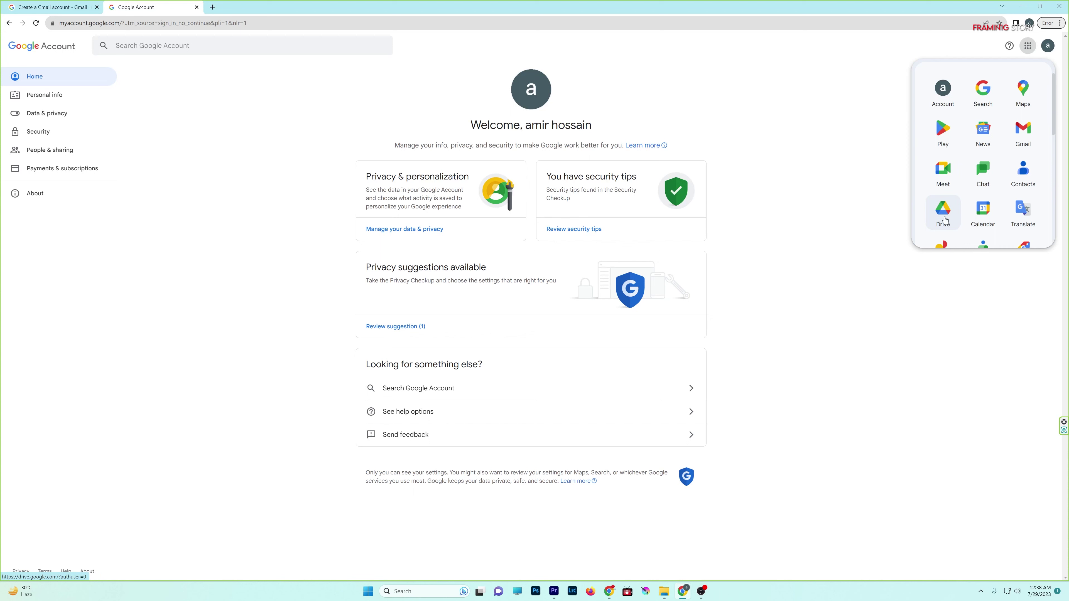
# Open Gmail, read the Google Community Team welcome email, then return to the inbox
pyautogui.click(1023, 131)
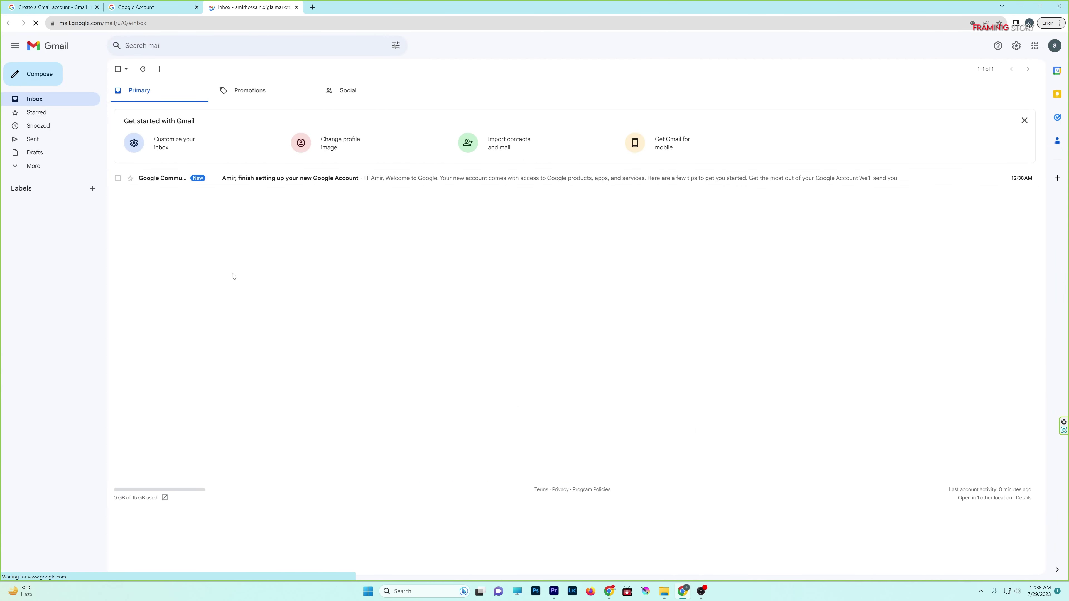
pyautogui.click(243, 223)
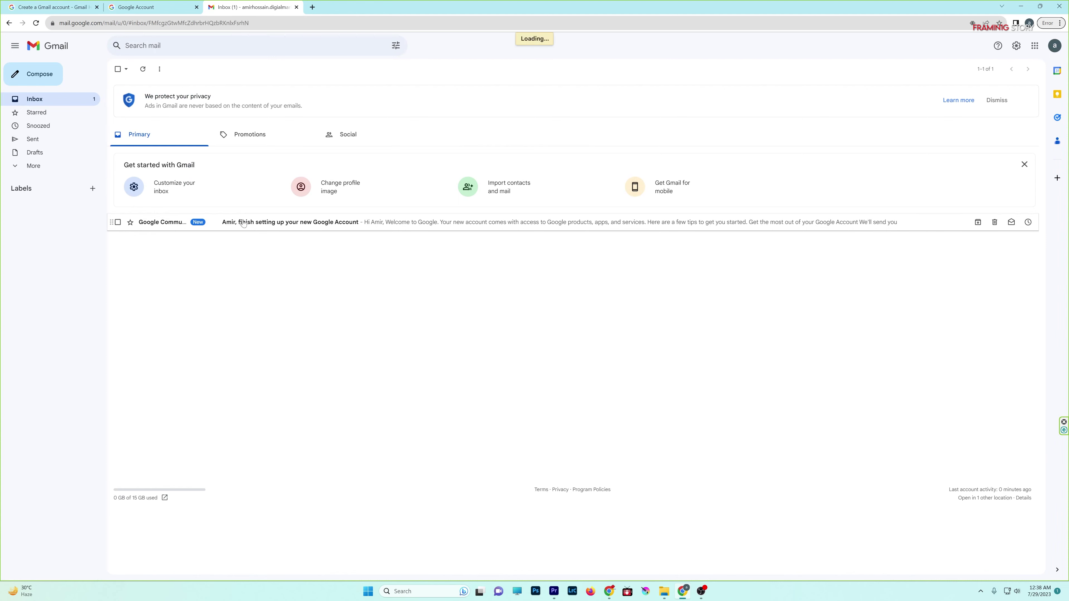
pyautogui.scroll(-3, 248, 244)
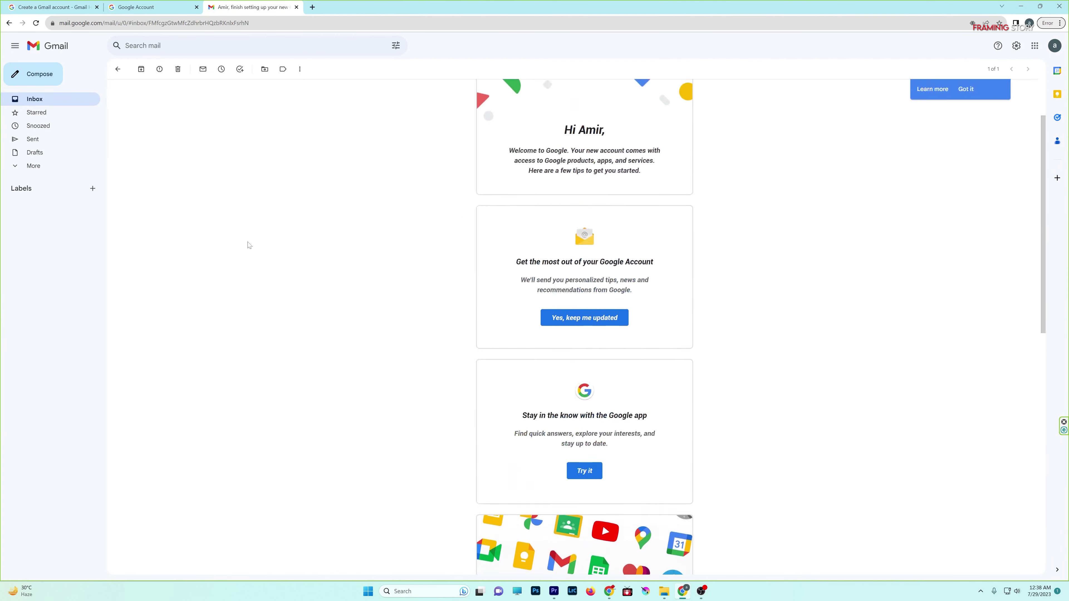
pyautogui.scroll(3, 249, 244)
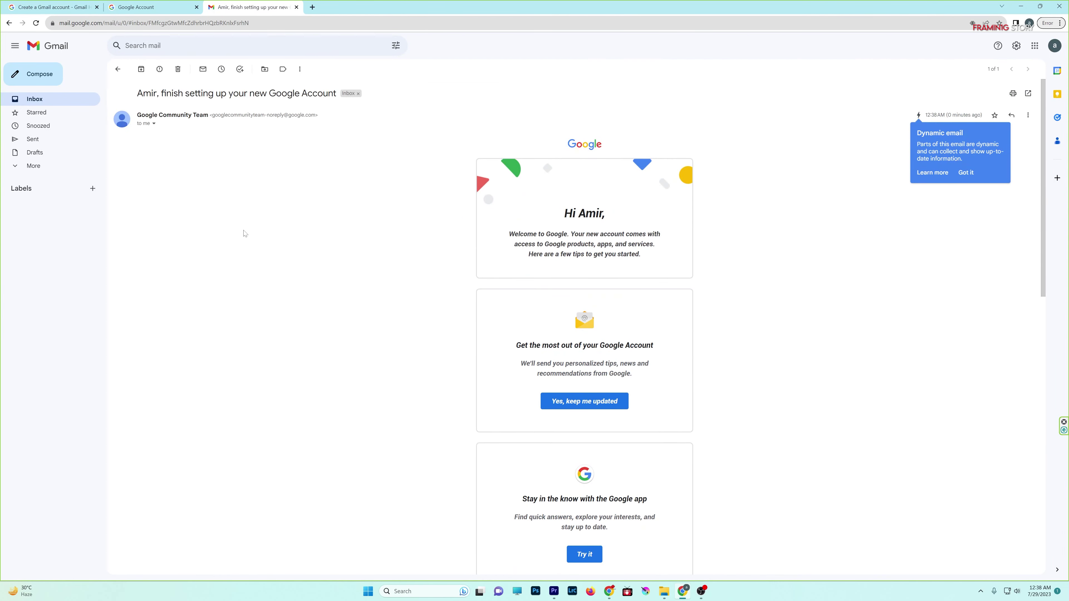
pyautogui.click(46, 100)
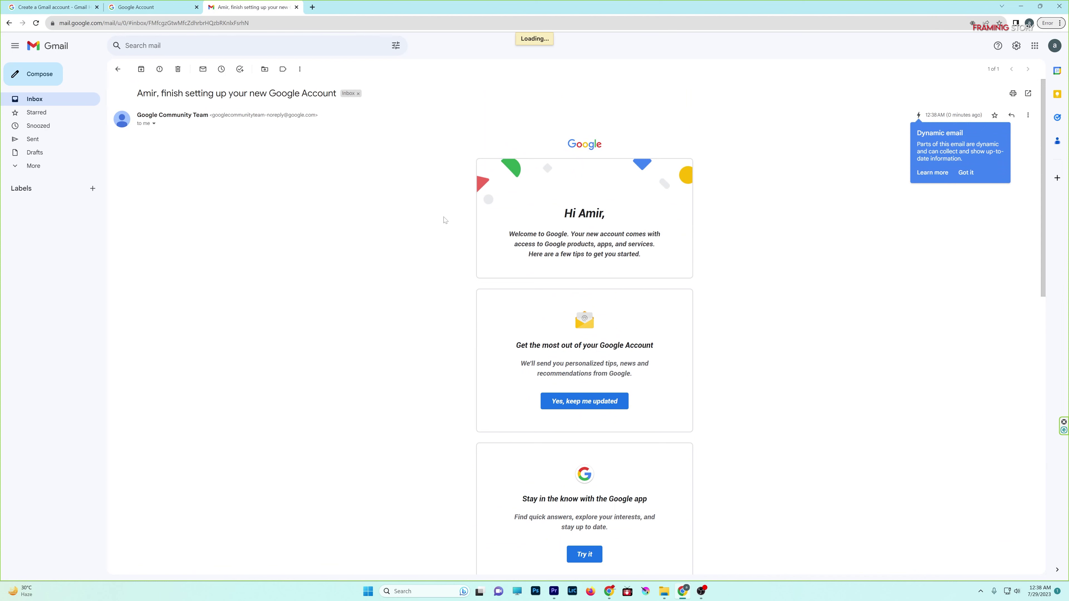